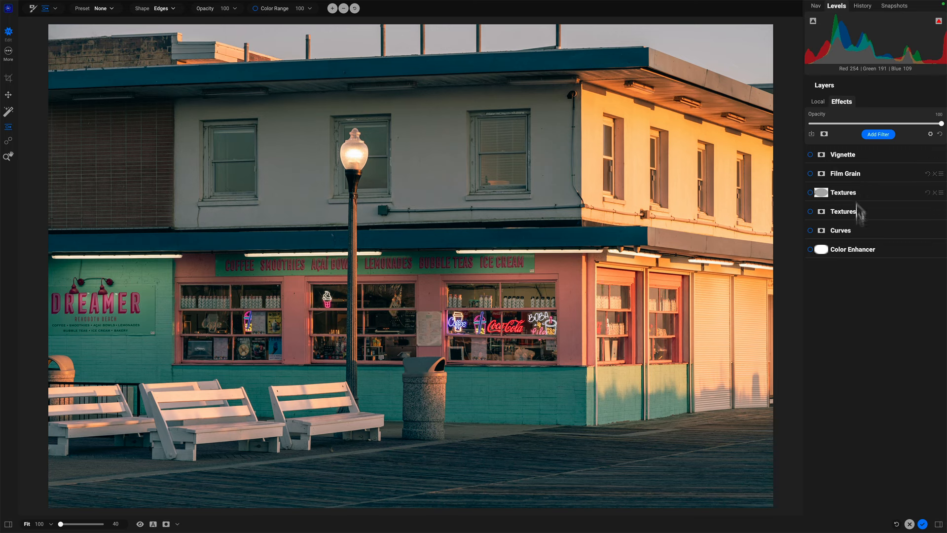
Enable the Color Enhancer filter and set its blending mode to Screen
{"action": "left_click", "coordinate": [886, 249]}
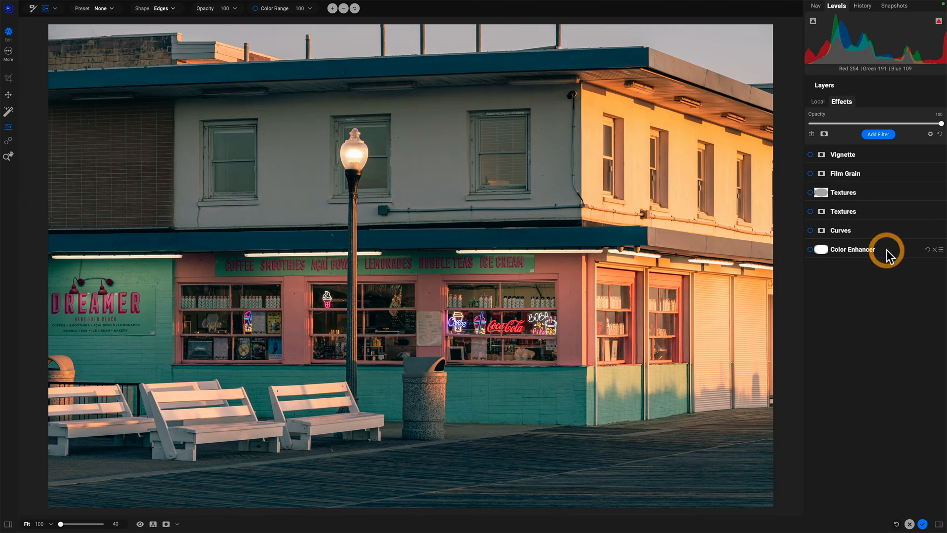
{"action": "left_click", "coordinate": [809, 250]}
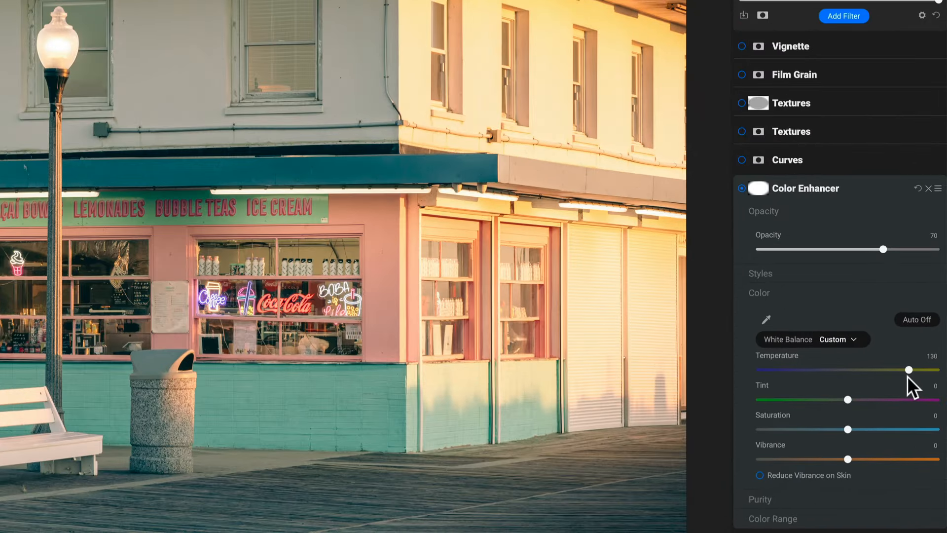
{"action": "left_click", "coordinate": [938, 188]}
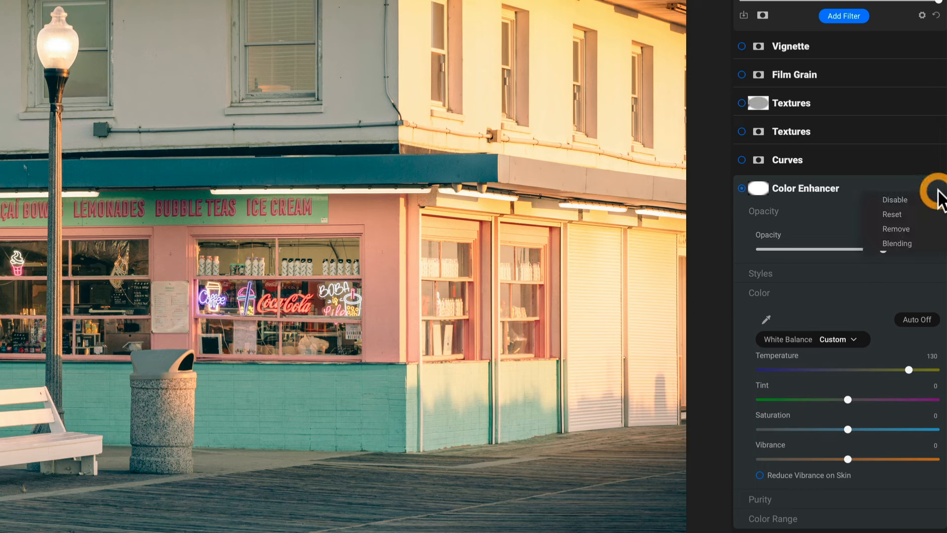
{"action": "left_click", "coordinate": [904, 244]}
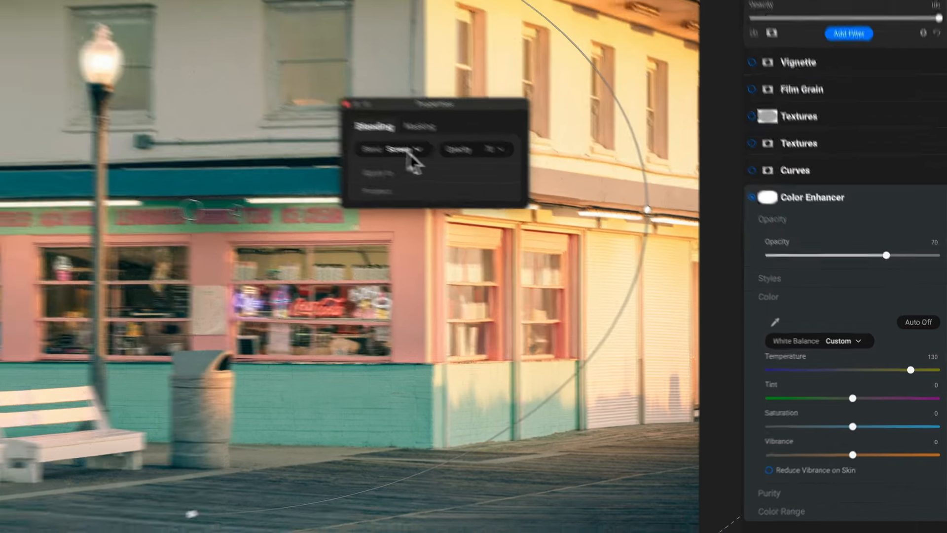
{"action": "left_click", "coordinate": [371, 138]}
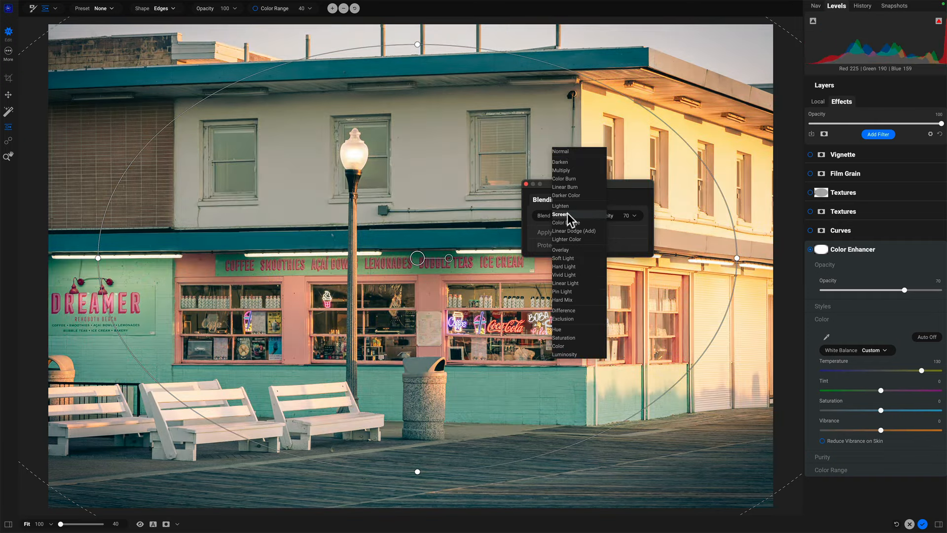
{"action": "left_click", "coordinate": [567, 214]}
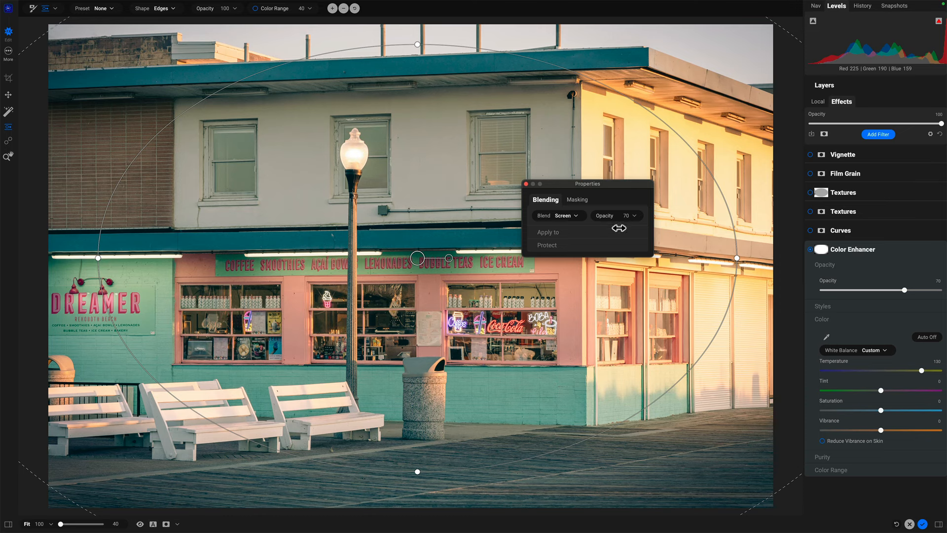
{"action": "left_click", "coordinate": [526, 184]}
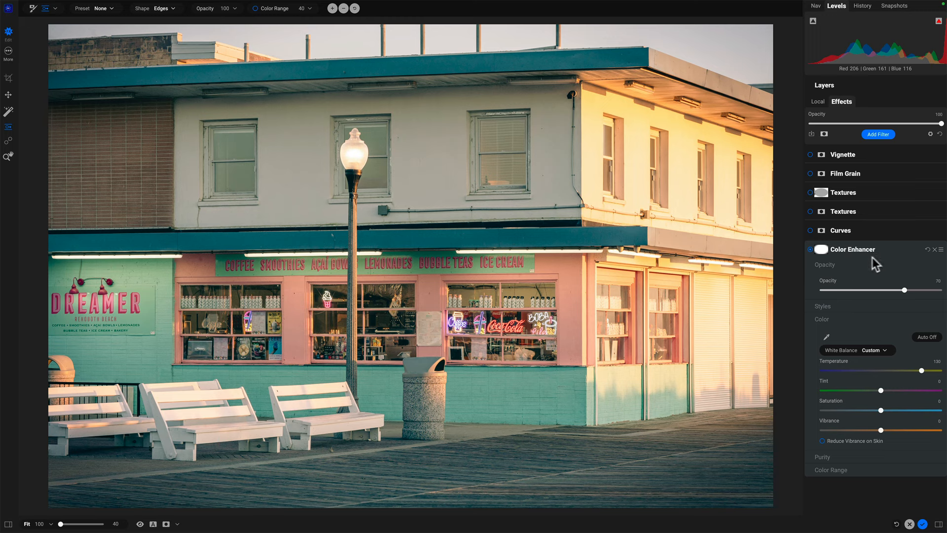
Enable the Curves filter and select the upper inner point on its Blue channel curve
{"action": "left_click", "coordinate": [866, 230]}
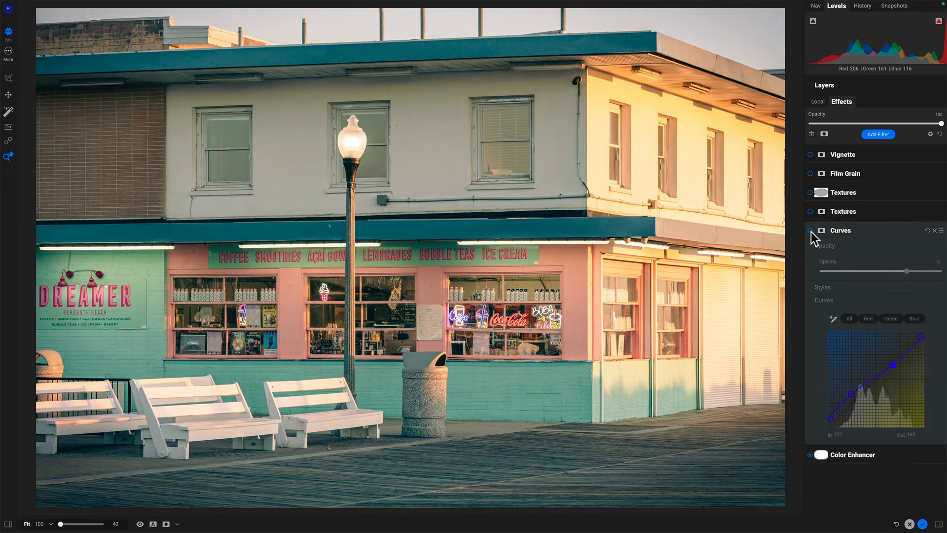
{"action": "left_click", "coordinate": [811, 231]}
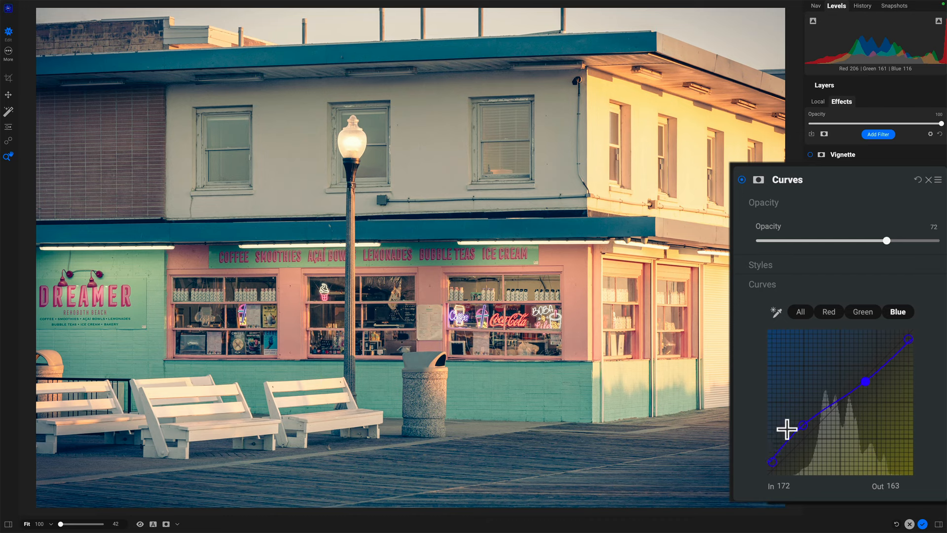
{"action": "left_click", "coordinate": [865, 382]}
Compare the photo with and without the Curves filter, leaving the filter enabled
{"action": "left_click", "coordinate": [741, 179]}
{"action": "left_click", "coordinate": [741, 179]}
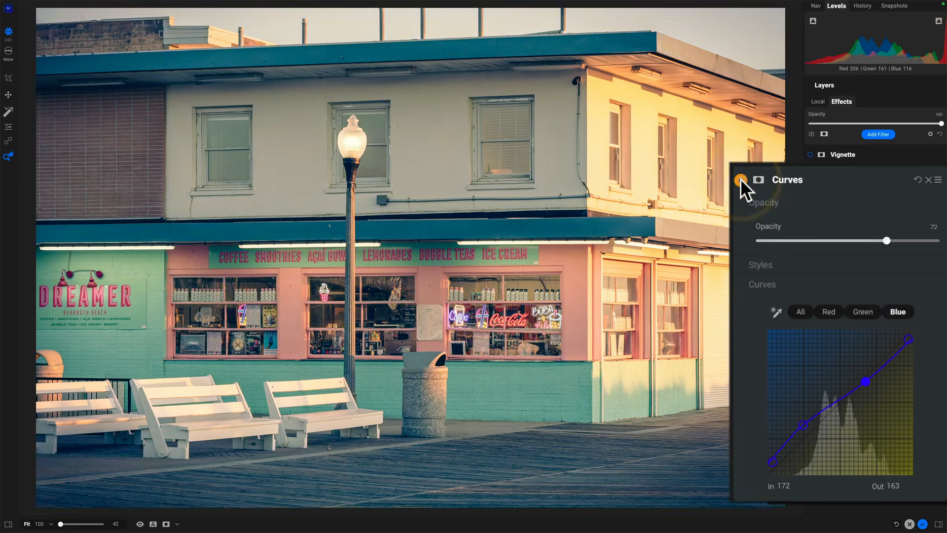
{"action": "left_click", "coordinate": [741, 179]}
{"action": "left_click", "coordinate": [742, 180]}
{"action": "left_click", "coordinate": [741, 179]}
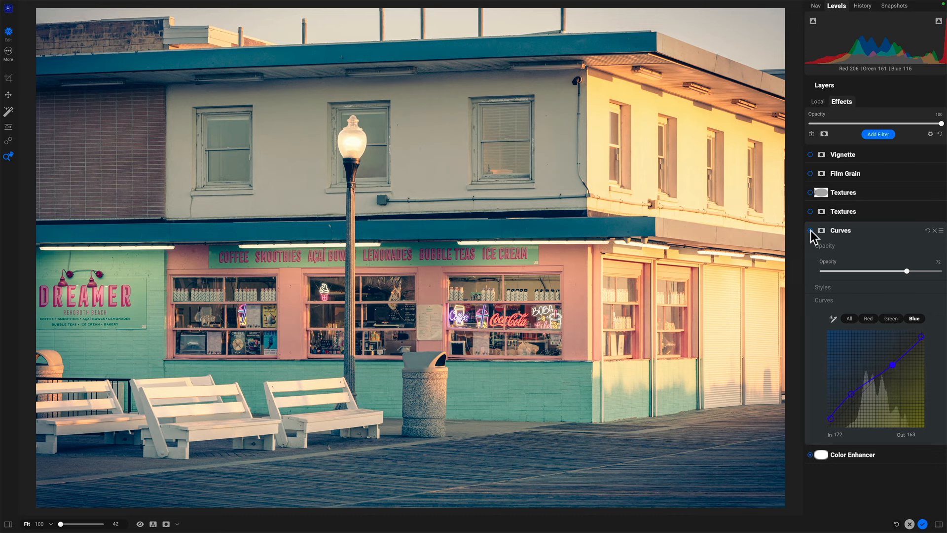
{"action": "left_click", "coordinate": [810, 230]}
{"action": "left_click", "coordinate": [810, 230]}
Enable the Textures filter that uses Light Leak 1, comparing the photo with and without it
{"action": "left_click", "coordinate": [880, 209]}
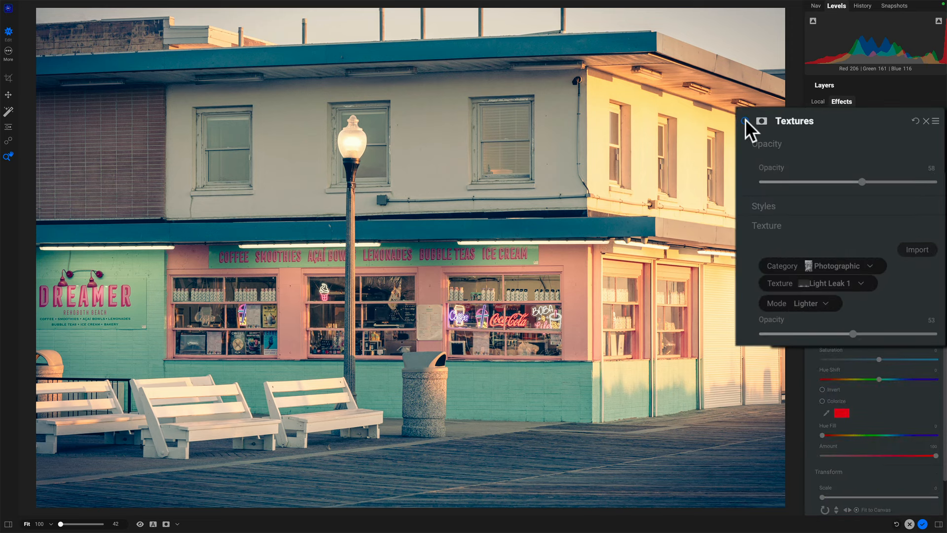
{"action": "left_click", "coordinate": [744, 120]}
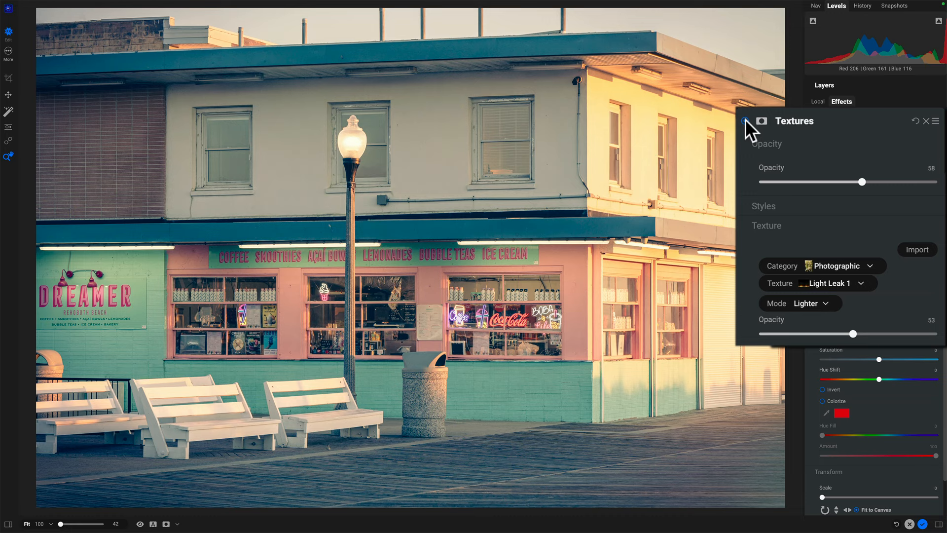
{"action": "left_click", "coordinate": [744, 120]}
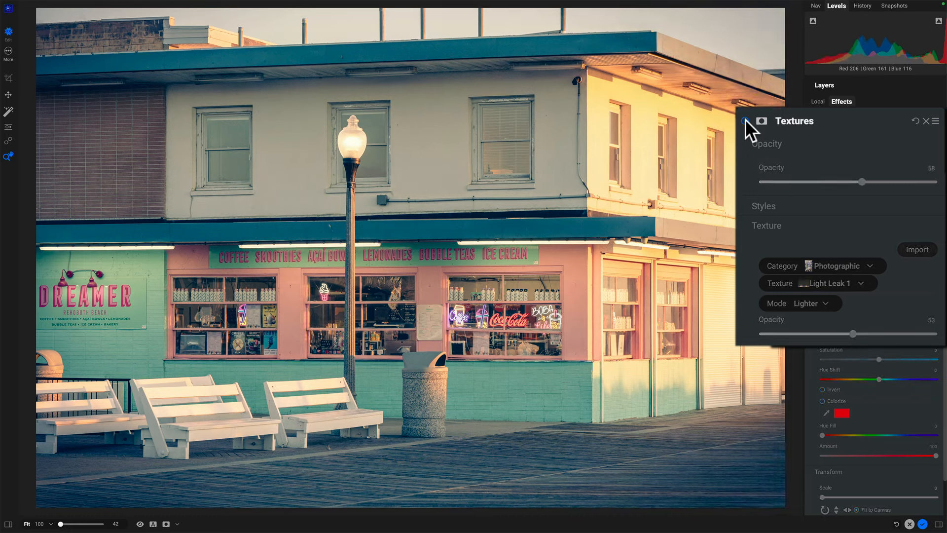
{"action": "left_click", "coordinate": [745, 120]}
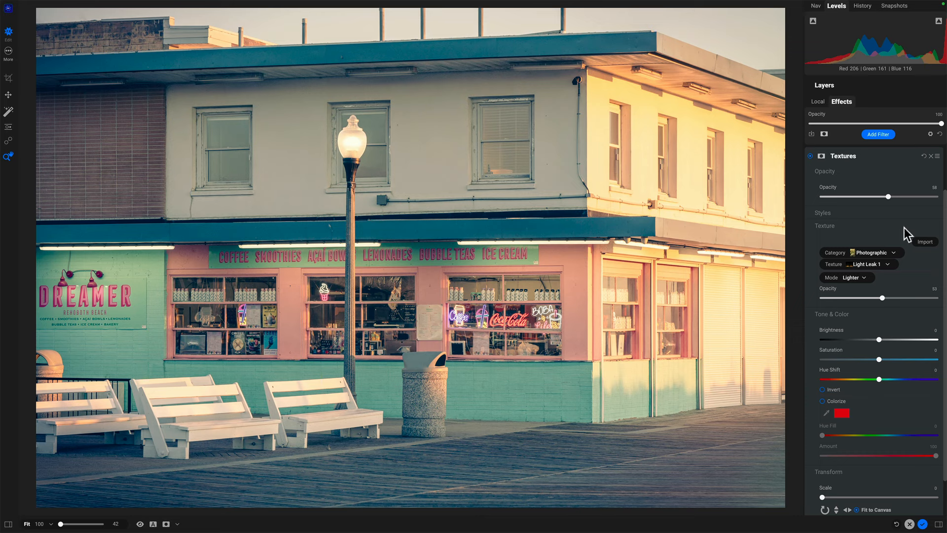
Raise the Light Leak 1 filter's opacity to 100 and rotate the texture through a full turn
{"action": "left_click_drag", "start_coordinate": [888, 196], "coordinate": [937, 196]}
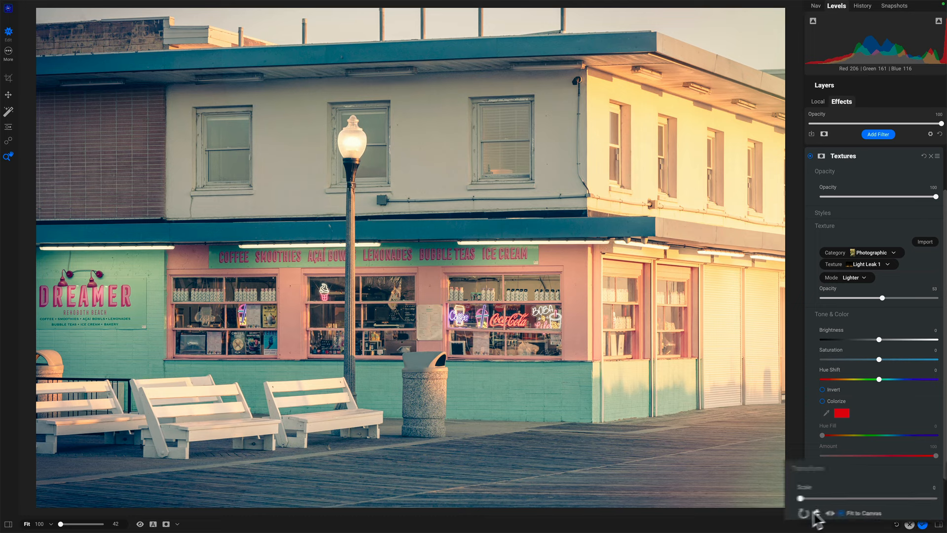
{"action": "left_click", "coordinate": [764, 519]}
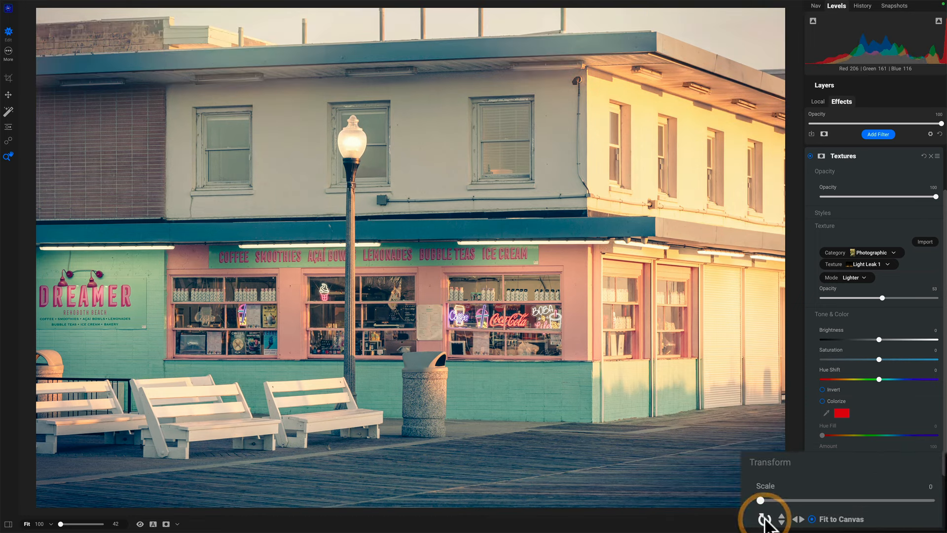
{"action": "left_click", "coordinate": [764, 519]}
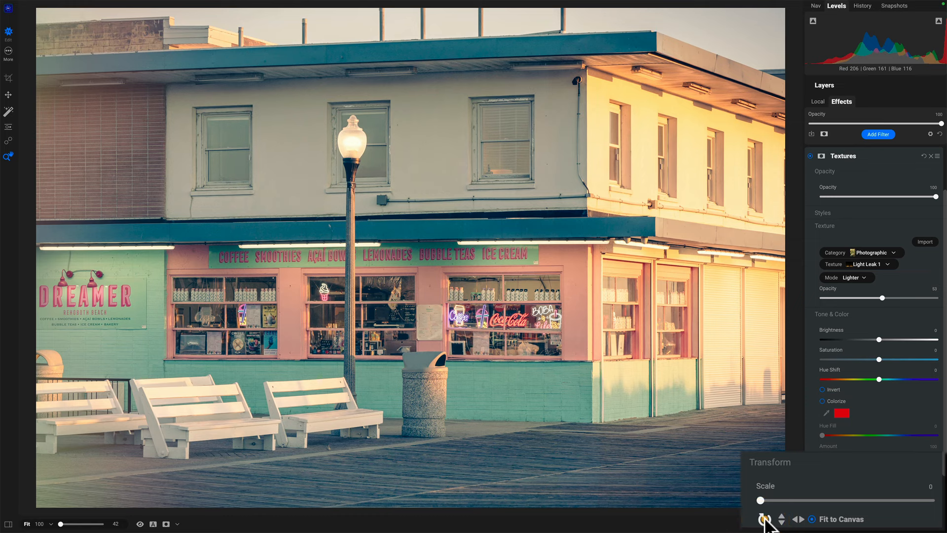
{"action": "left_click", "coordinate": [764, 519]}
{"action": "left_click", "coordinate": [764, 518]}
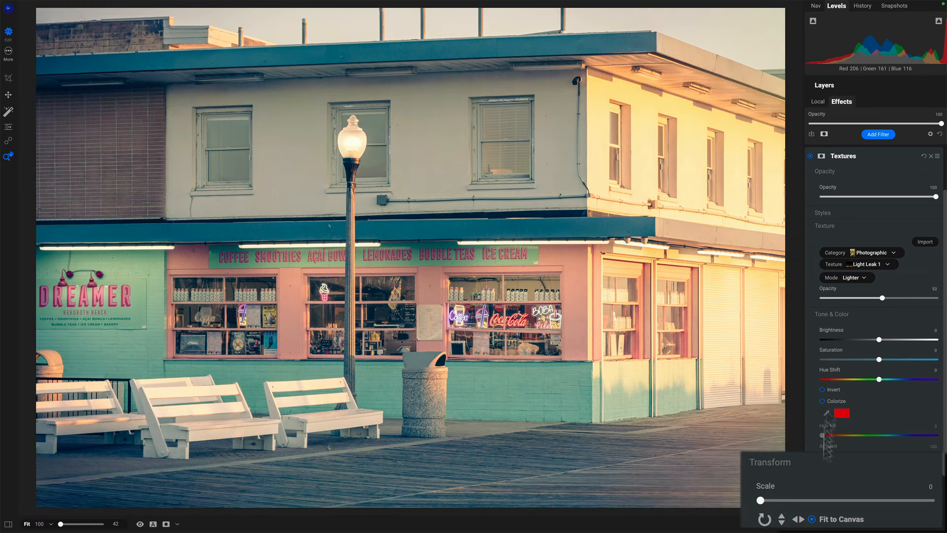
Set the overall opacity of the Light Leak 1 Textures filter to 54
{"action": "left_click", "coordinate": [891, 196]}
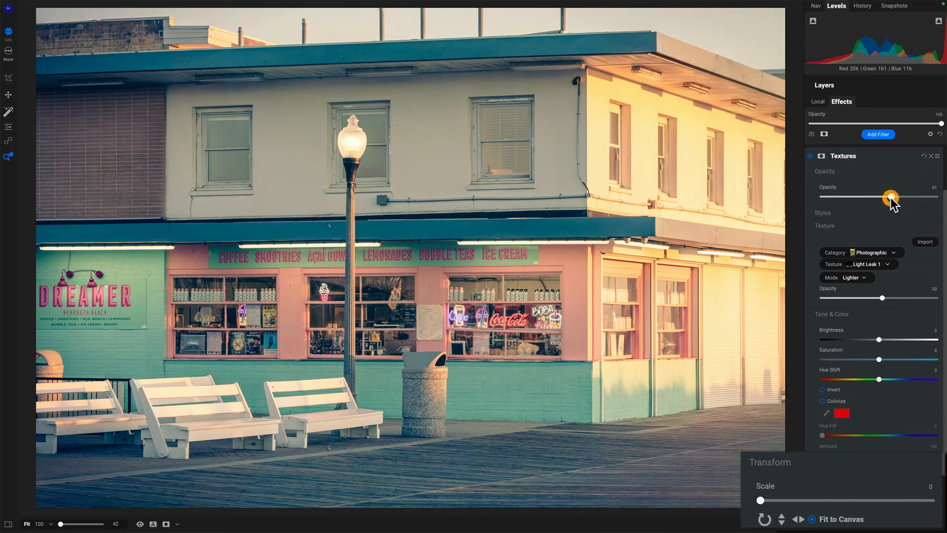
{"action": "left_click_drag", "start_coordinate": [891, 196], "coordinate": [881, 196]}
{"action": "left_click_drag", "start_coordinate": [883, 197], "coordinate": [884, 197]}
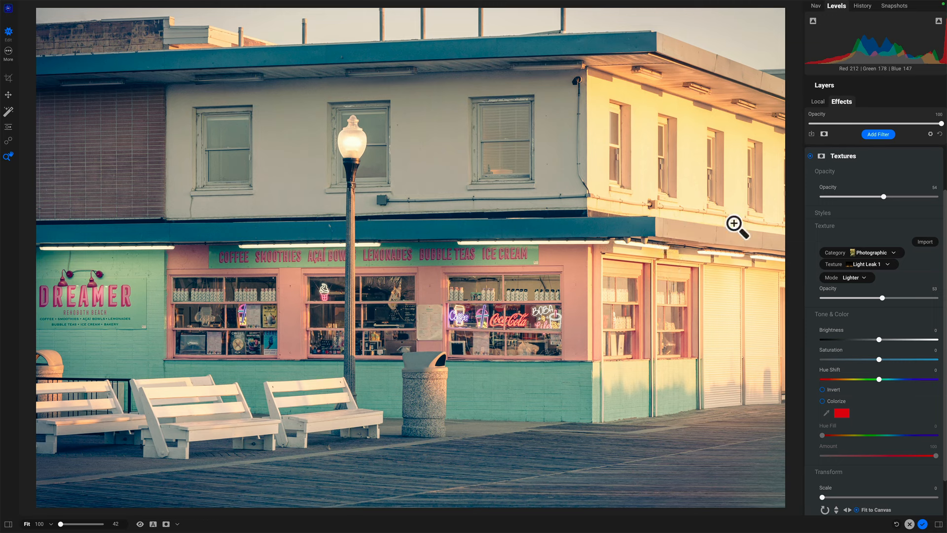
{"action": "left_click", "coordinate": [732, 310]}
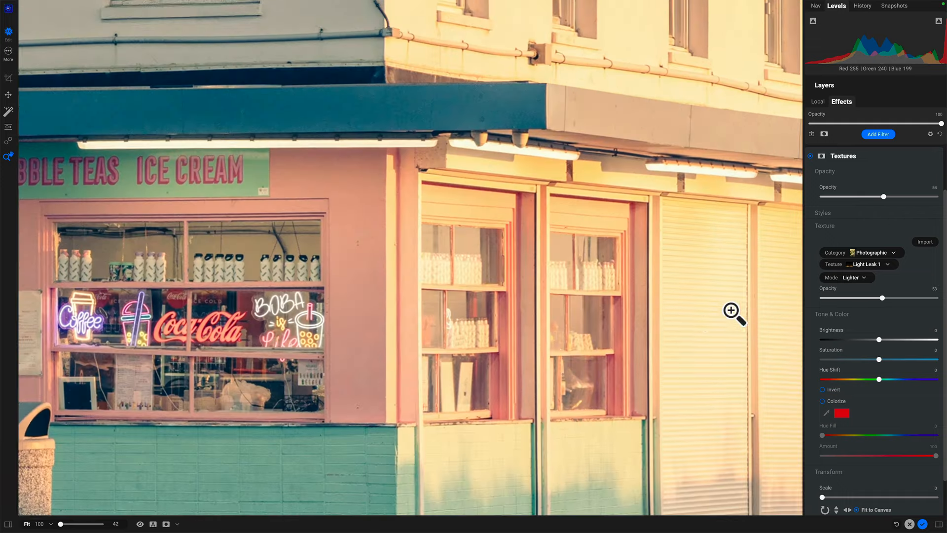
{"action": "left_click", "coordinate": [693, 316]}
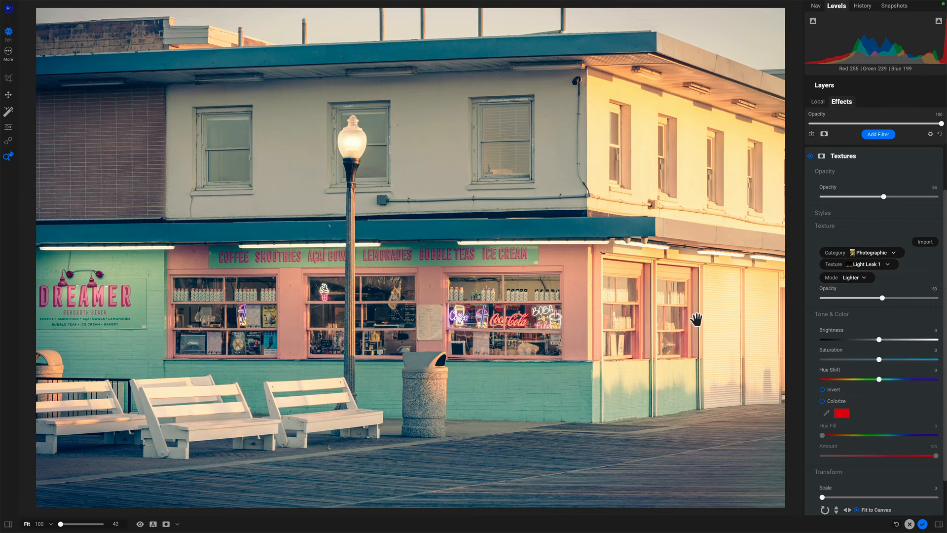
Enable the masked Textures filter that uses the Tattered Paper Gray texture
{"action": "scroll", "coordinate": [851, 233], "scroll_direction": "up", "scroll_amount": 2}
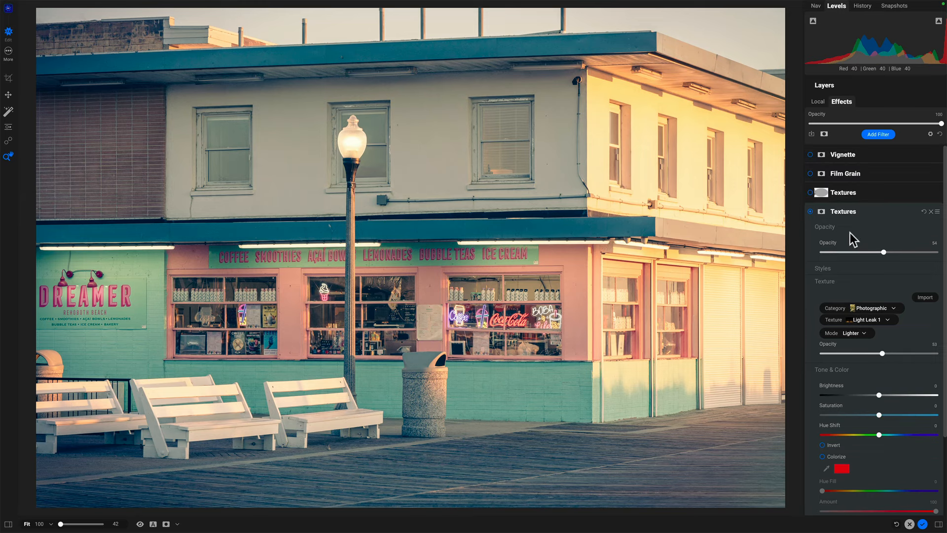
{"action": "left_click", "coordinate": [868, 191]}
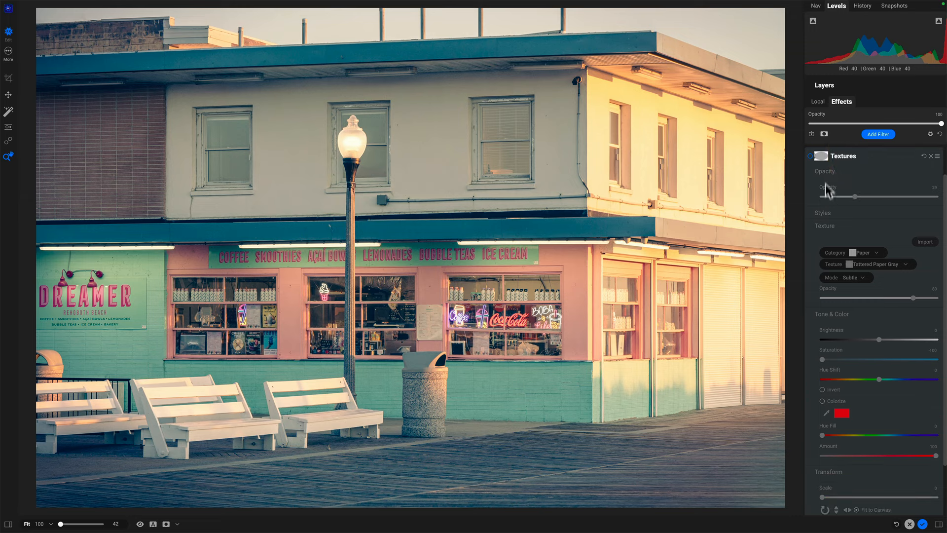
{"action": "left_click", "coordinate": [811, 157]}
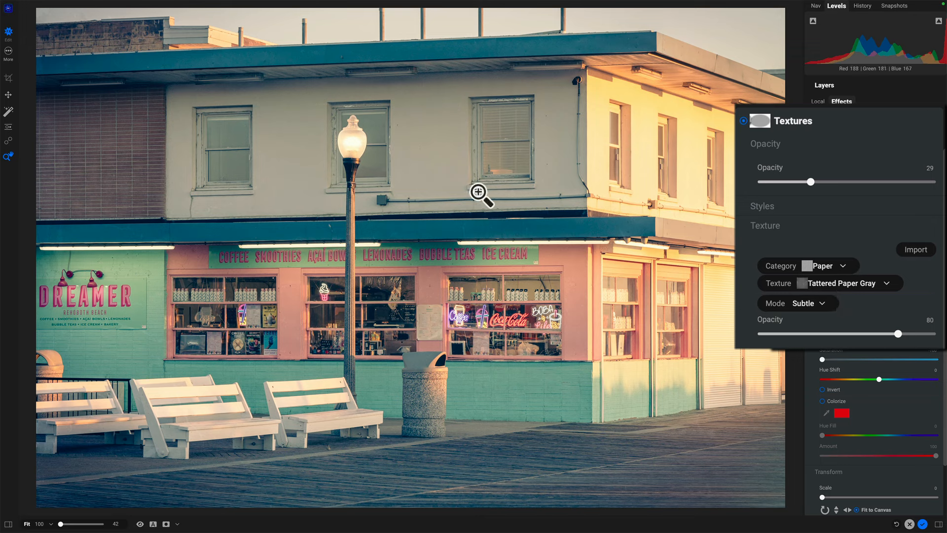
Compare the Dreamer sign area at 100% with and without the Tattered Paper Gray texture
{"action": "left_click", "coordinate": [63, 263]}
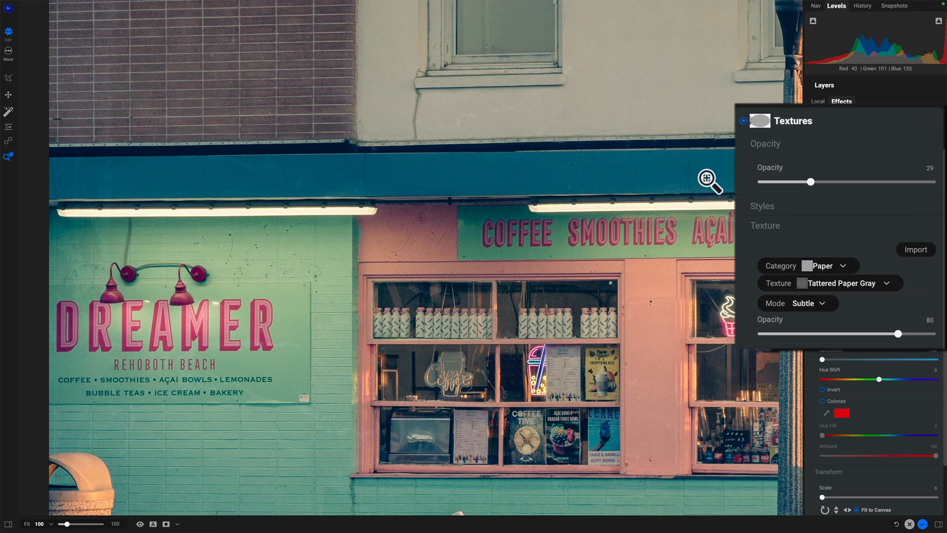
{"action": "left_click", "coordinate": [744, 121]}
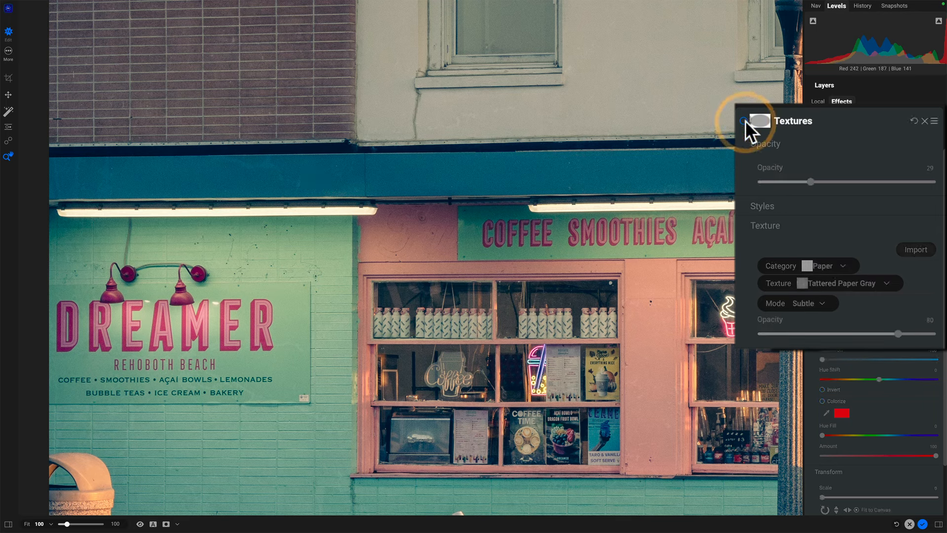
{"action": "left_click", "coordinate": [744, 121]}
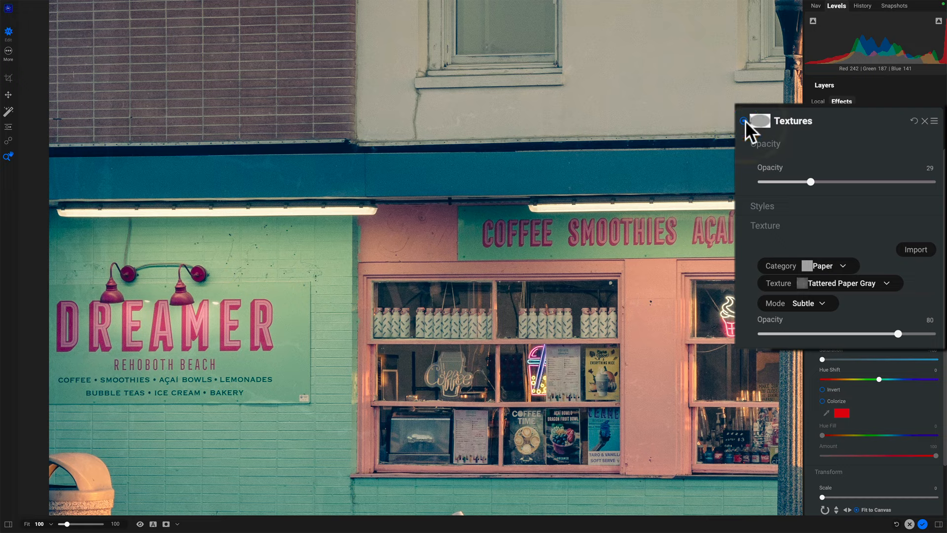
{"action": "left_click", "coordinate": [653, 195]}
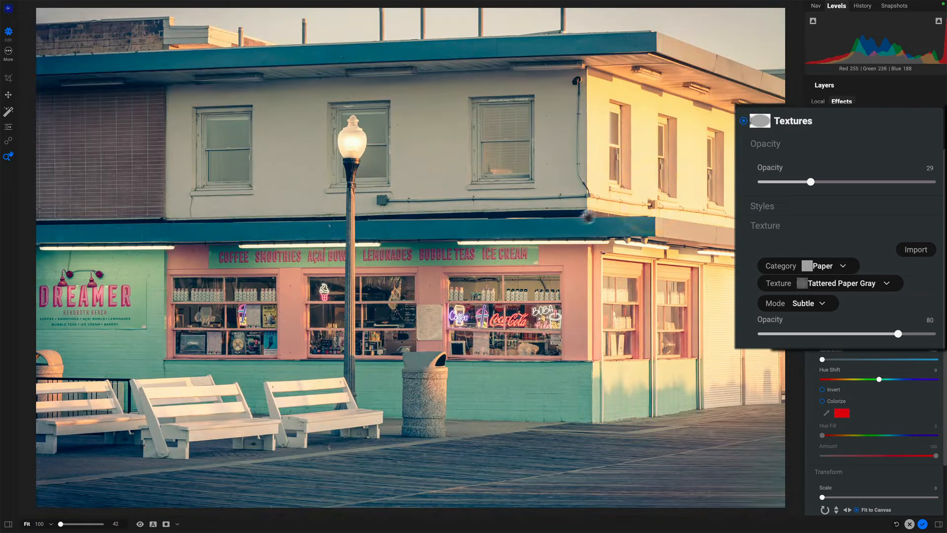
Compare the whole photo with and without the Tattered Paper Gray texture, leaving the filter enabled
{"action": "left_click", "coordinate": [743, 120]}
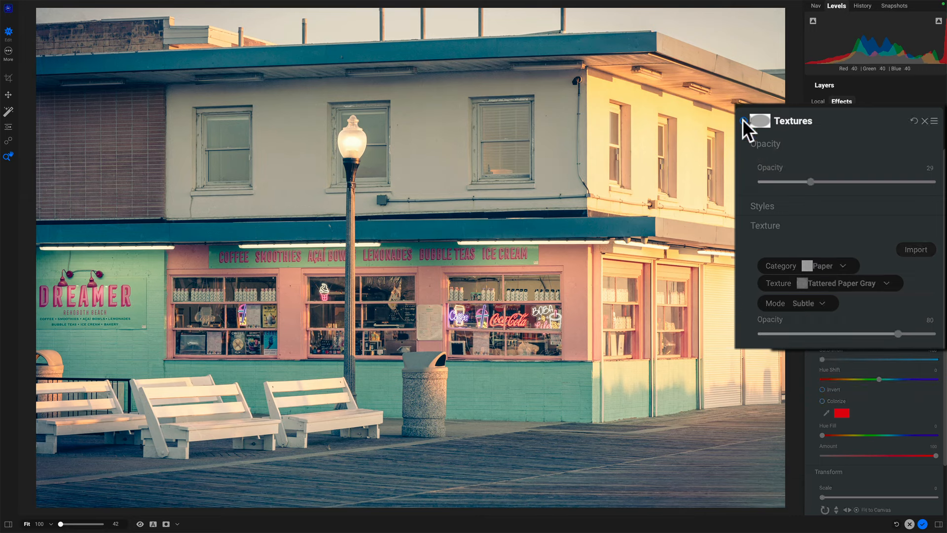
{"action": "left_click", "coordinate": [743, 121]}
{"action": "left_click", "coordinate": [742, 121]}
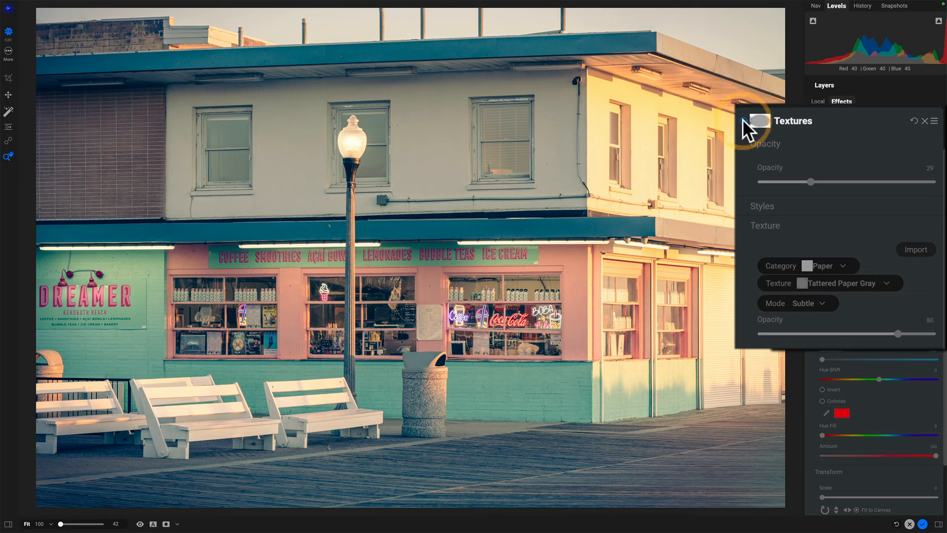
{"action": "left_click", "coordinate": [743, 120]}
{"action": "left_click", "coordinate": [742, 120]}
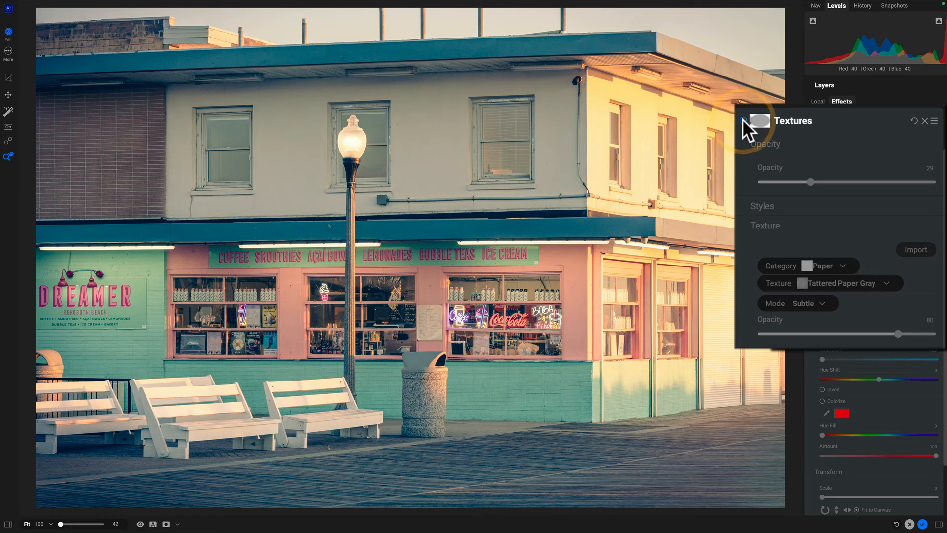
{"action": "left_click", "coordinate": [743, 120]}
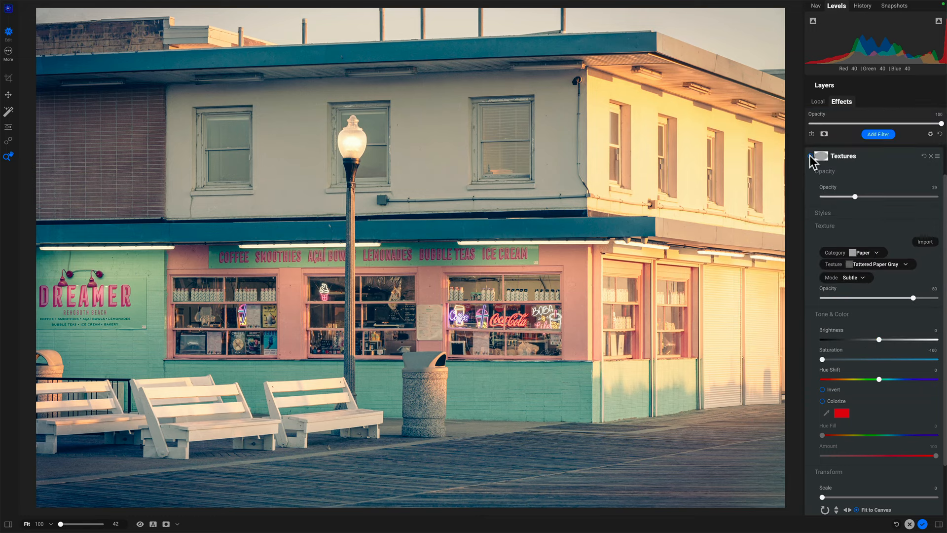
{"action": "scroll", "coordinate": [859, 182], "scroll_direction": "up", "scroll_amount": 2}
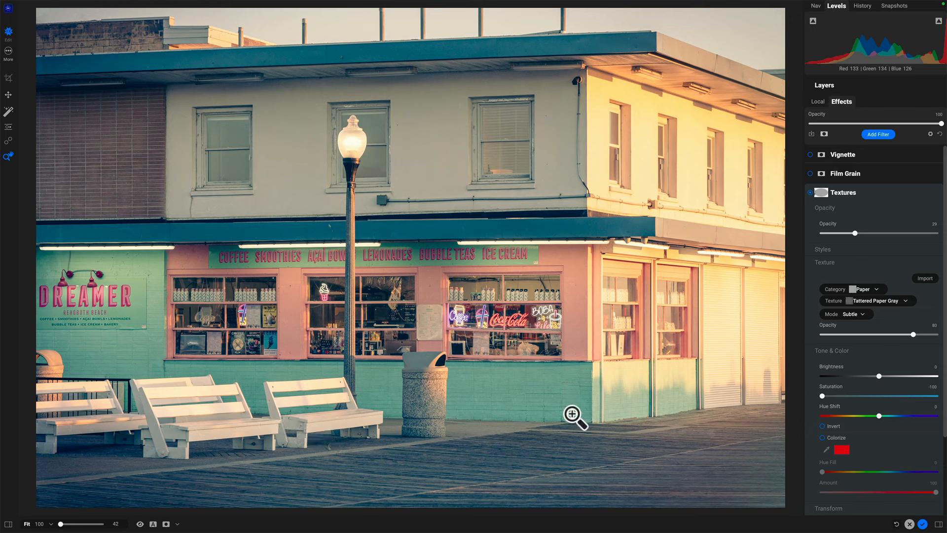
Enable the Film Grain filter that uses the Kodak T-Max 100 film
{"action": "left_click", "coordinate": [880, 173]}
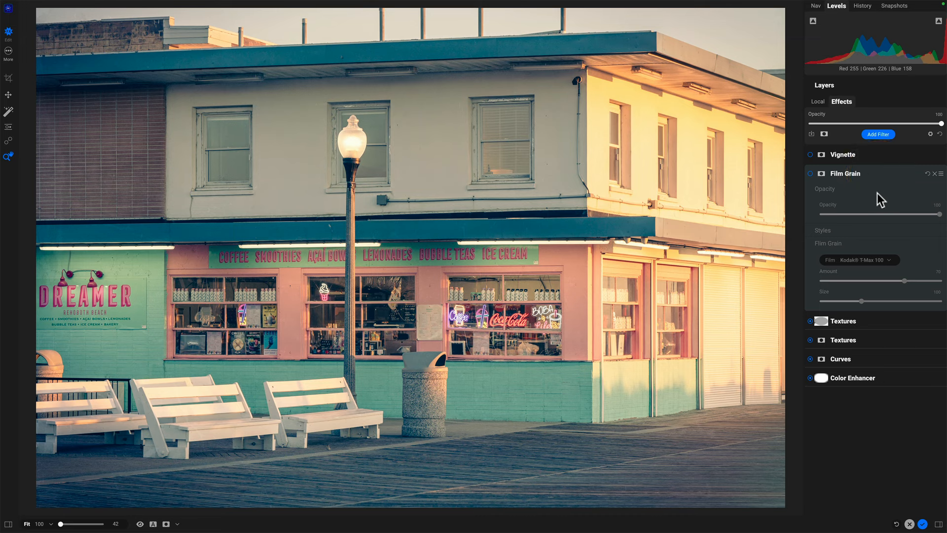
{"action": "left_click", "coordinate": [809, 174]}
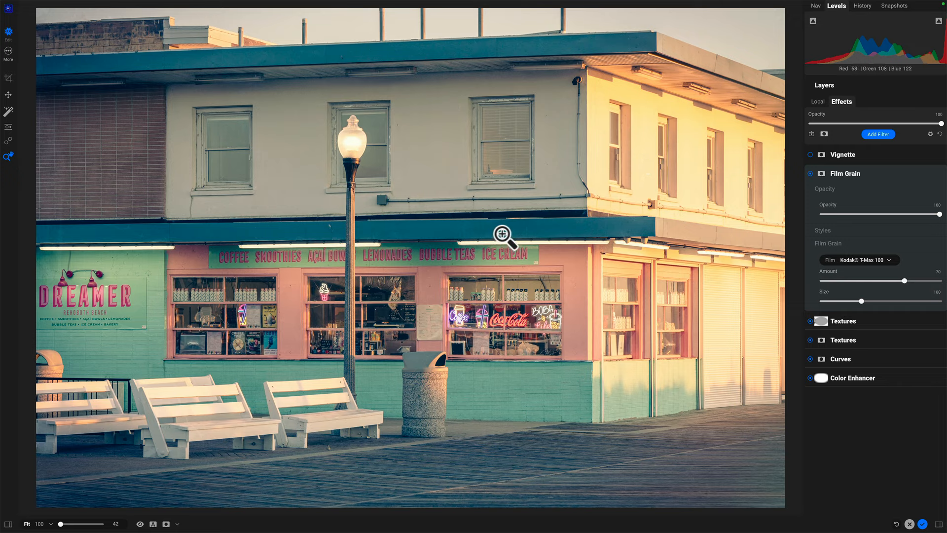
Compare the blue awning area above the Ice Cream sign at 100% with and without Film Grain, leaving the filter enabled
{"action": "left_click", "coordinate": [530, 226]}
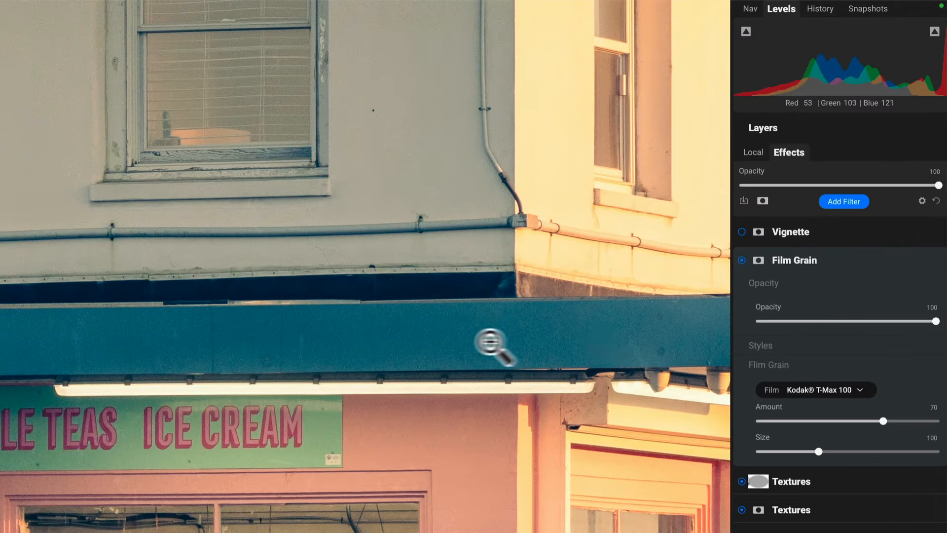
{"action": "left_click", "coordinate": [742, 260]}
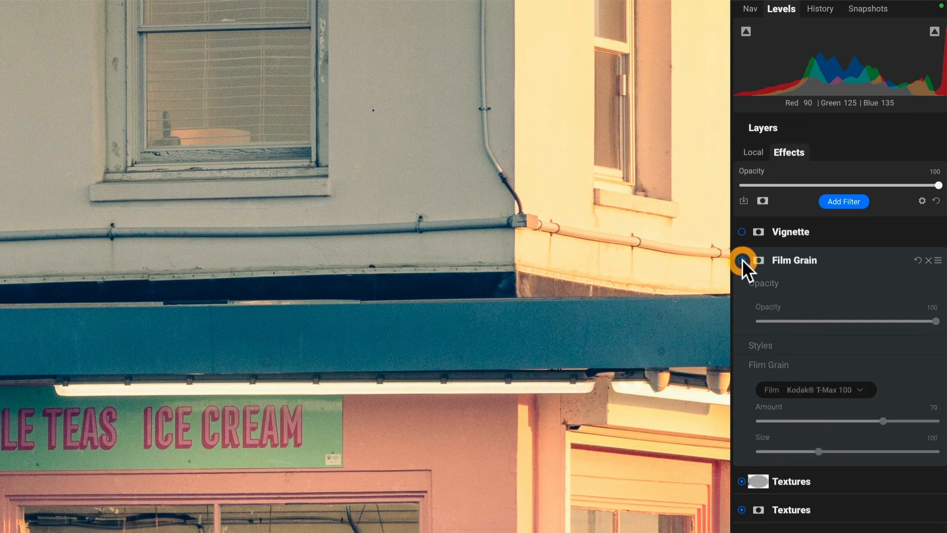
{"action": "left_click", "coordinate": [742, 260]}
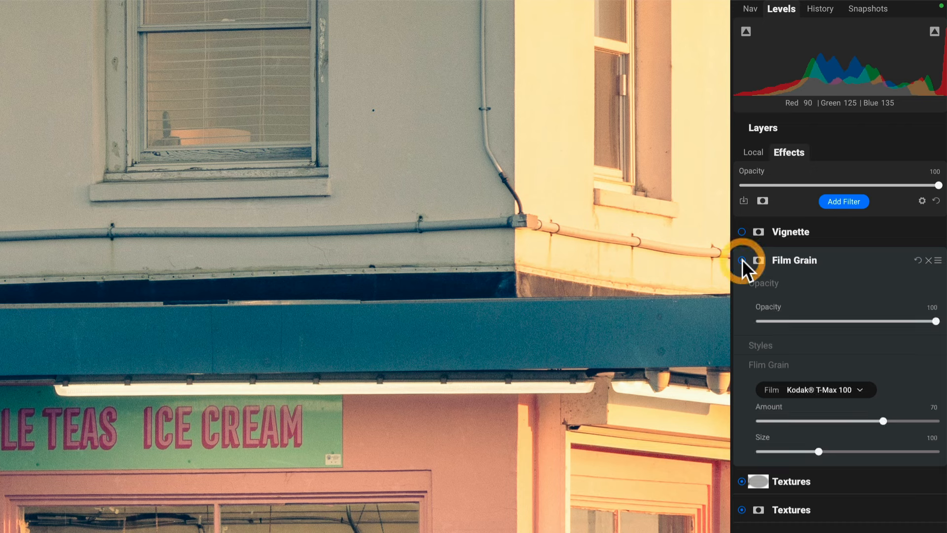
{"action": "left_click", "coordinate": [742, 260]}
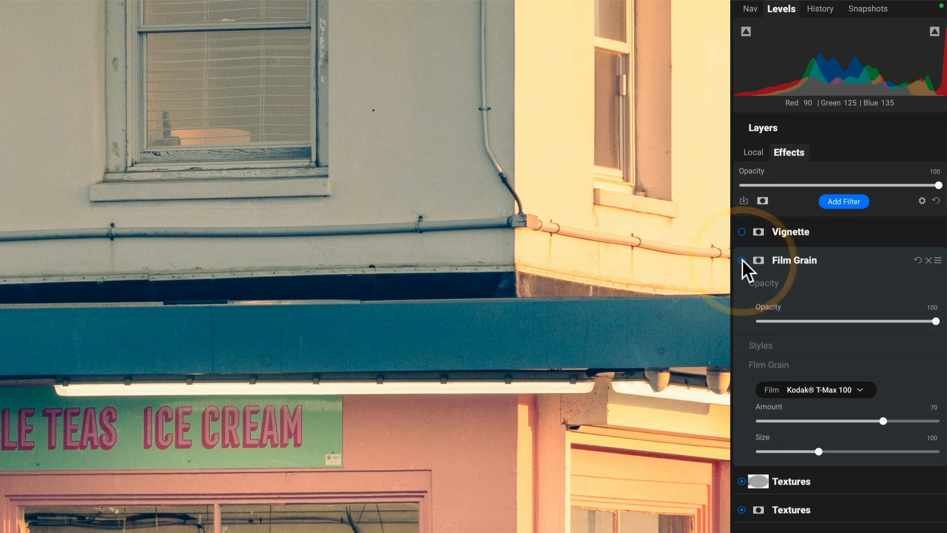
{"action": "left_click", "coordinate": [742, 260]}
{"action": "left_click", "coordinate": [742, 260]}
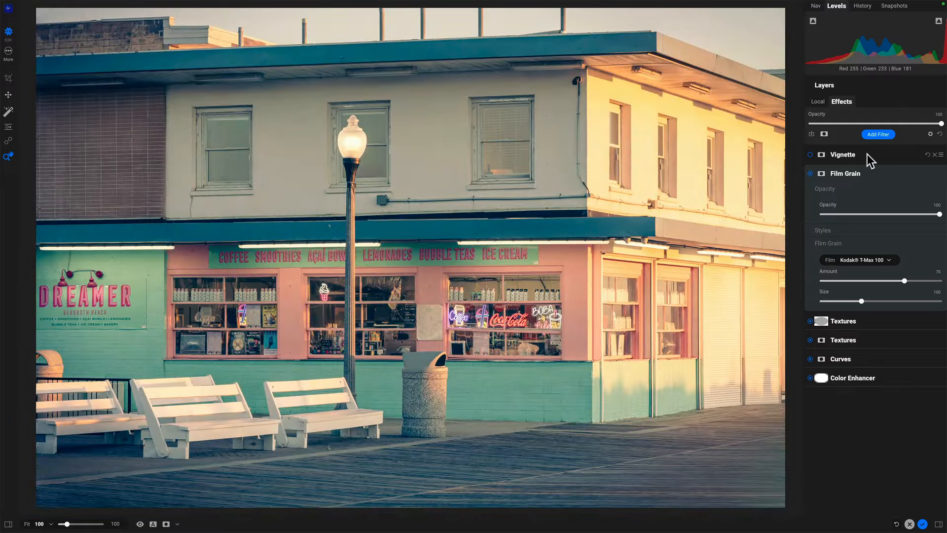
Enable the Soft-type Vignette filter above Film Grain in the effects stack
{"action": "left_click", "coordinate": [867, 155]}
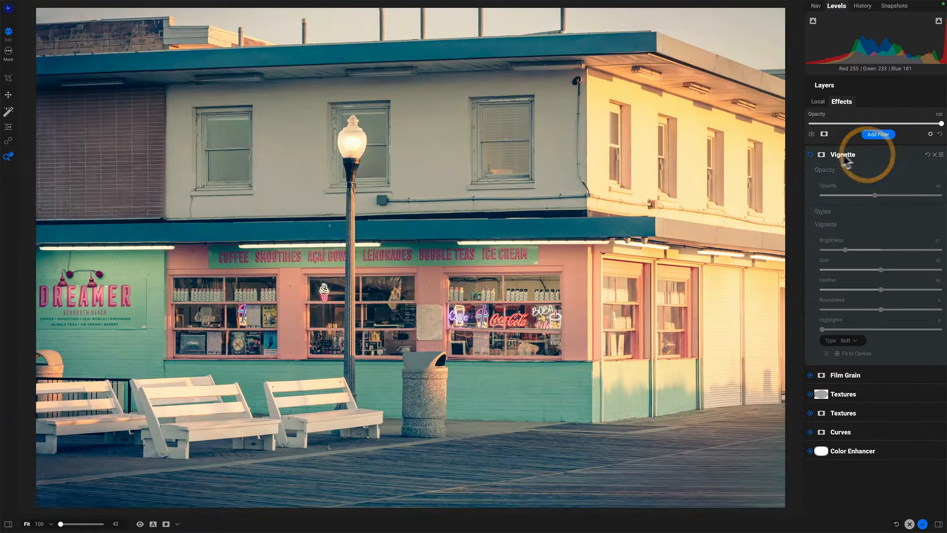
{"action": "left_click", "coordinate": [810, 154]}
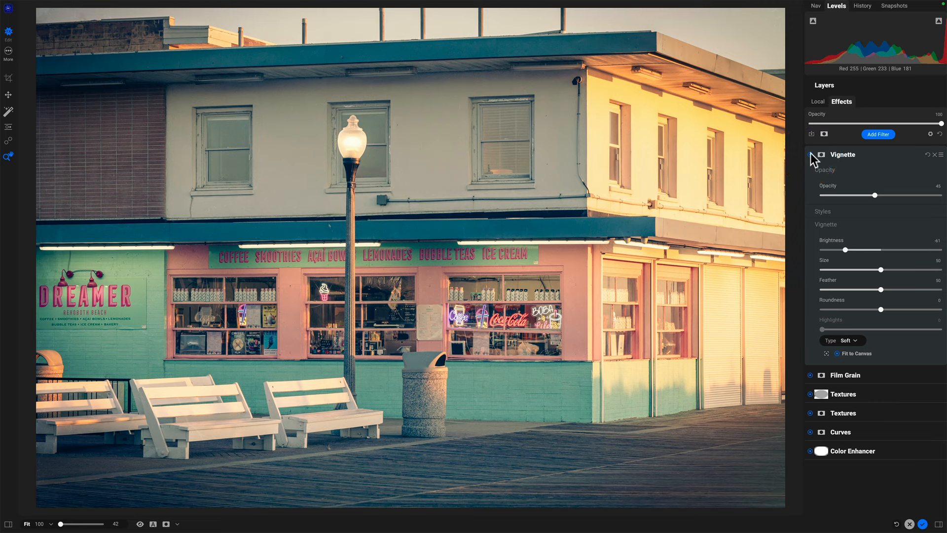
Compare the whole photo with and without the Vignette, and preview it before and after all effects, leaving everything enabled
{"action": "left_click", "coordinate": [810, 154]}
{"action": "left_click", "coordinate": [810, 153]}
{"action": "key", "text": "backslash"}
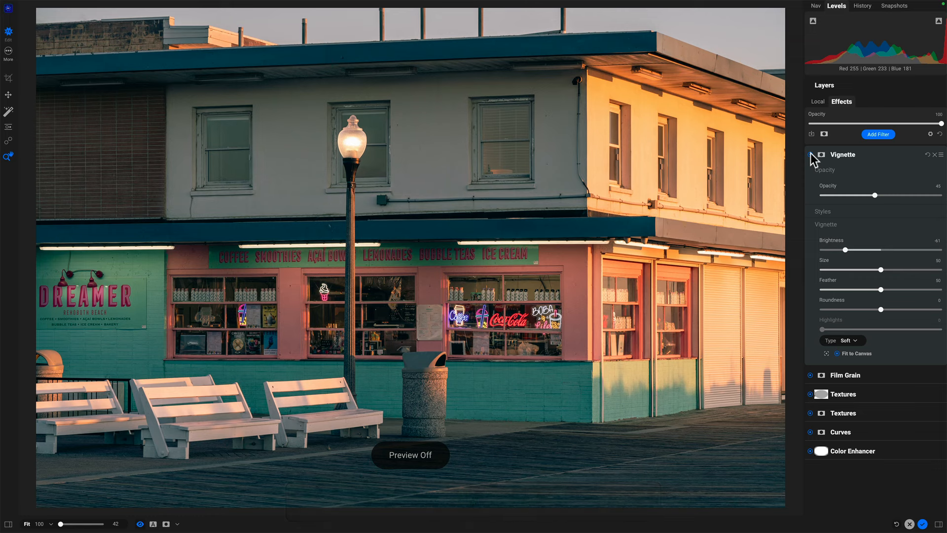
{"action": "key", "text": "backslash"}
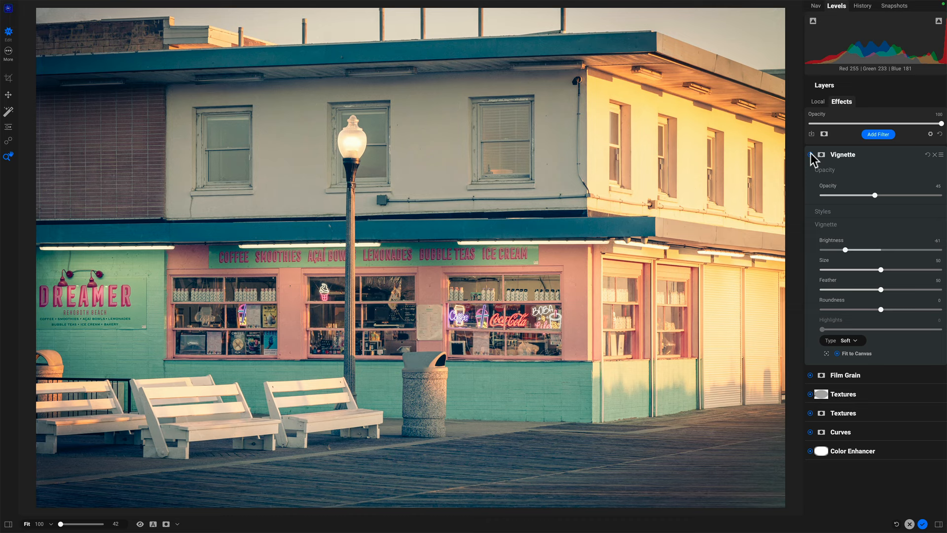